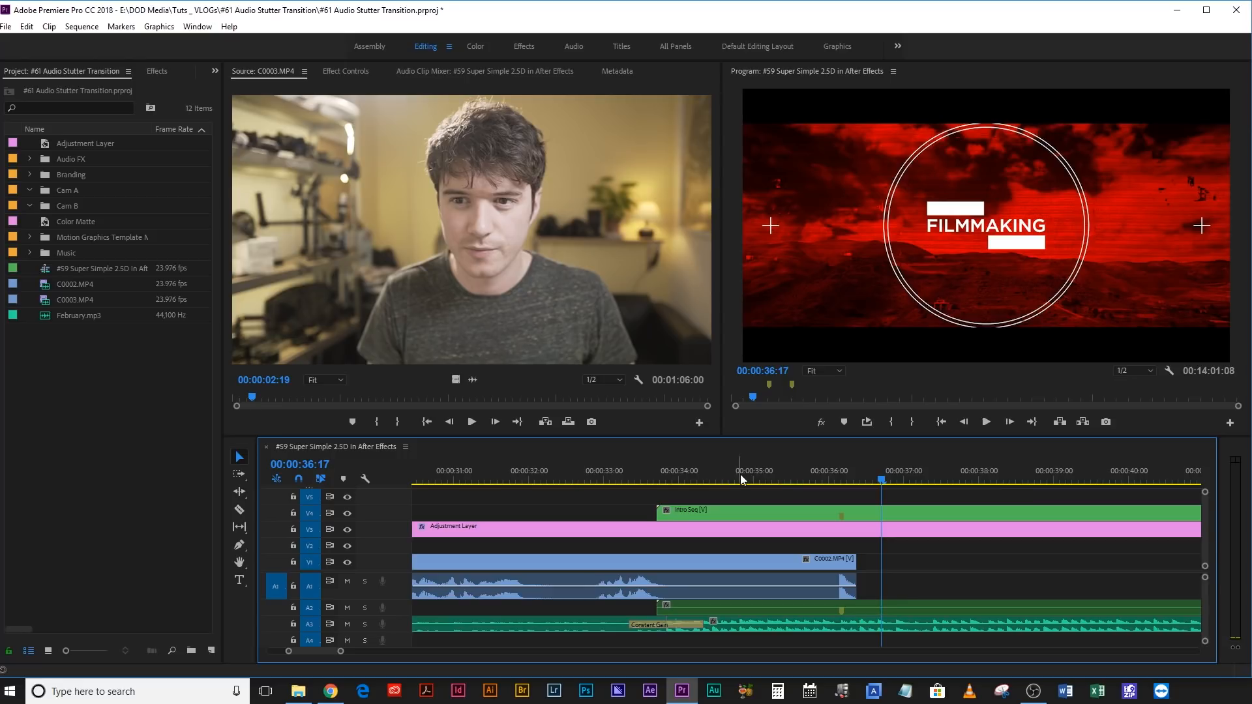
- Examine how far the February.mp3 music and the intro clips extend along the sequence
left_click(747, 470)
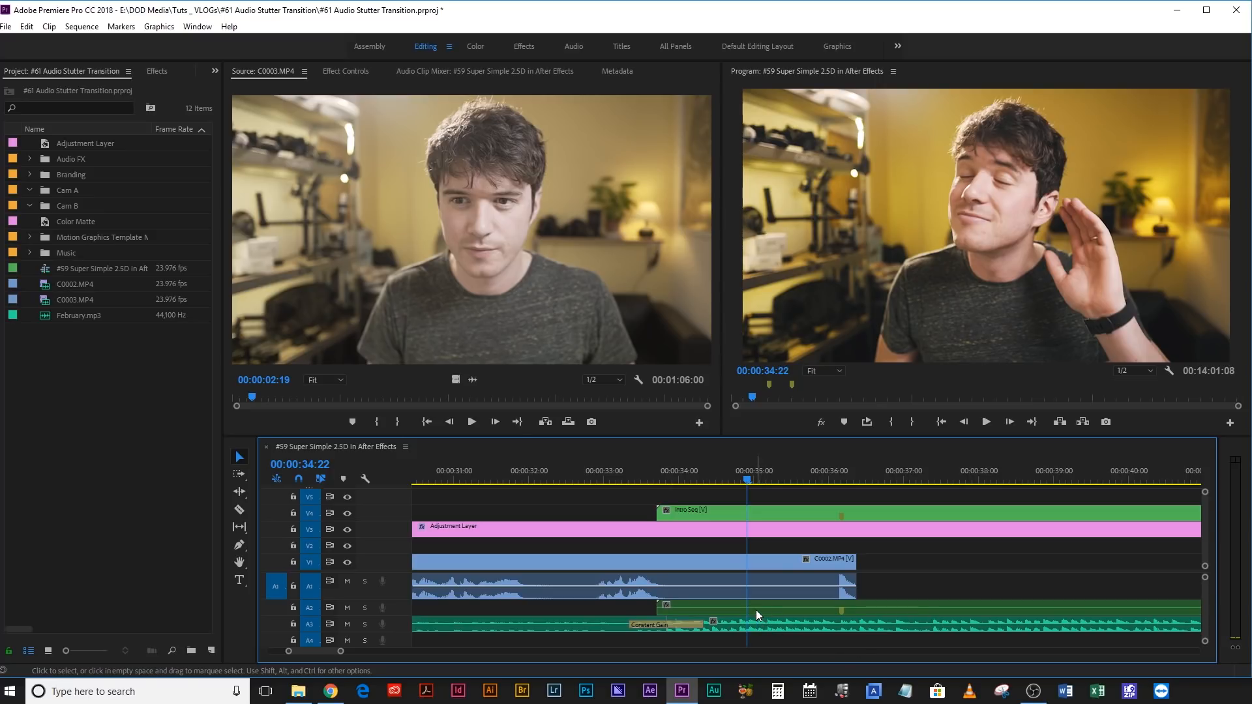
key("minus")
key("minus")
key("minus")
key("minus")
key("minus")
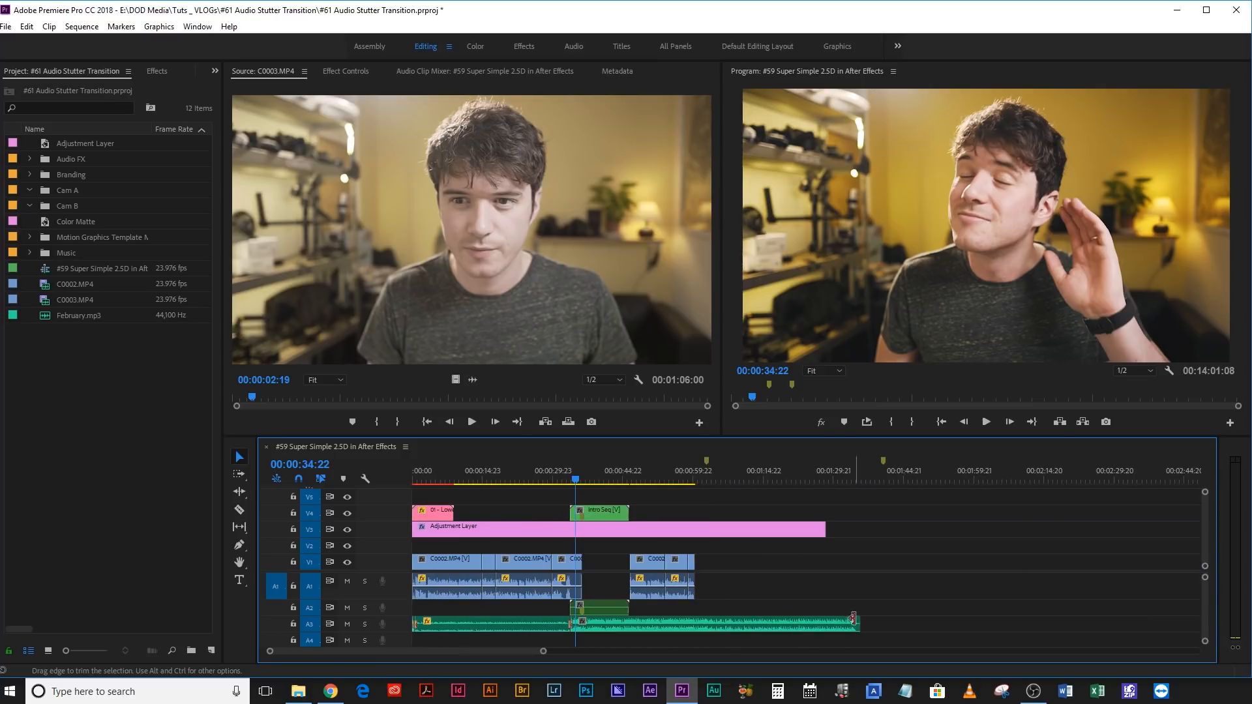
key("equal")
key("equal")
key("equal")
key("equal")
key("equal")
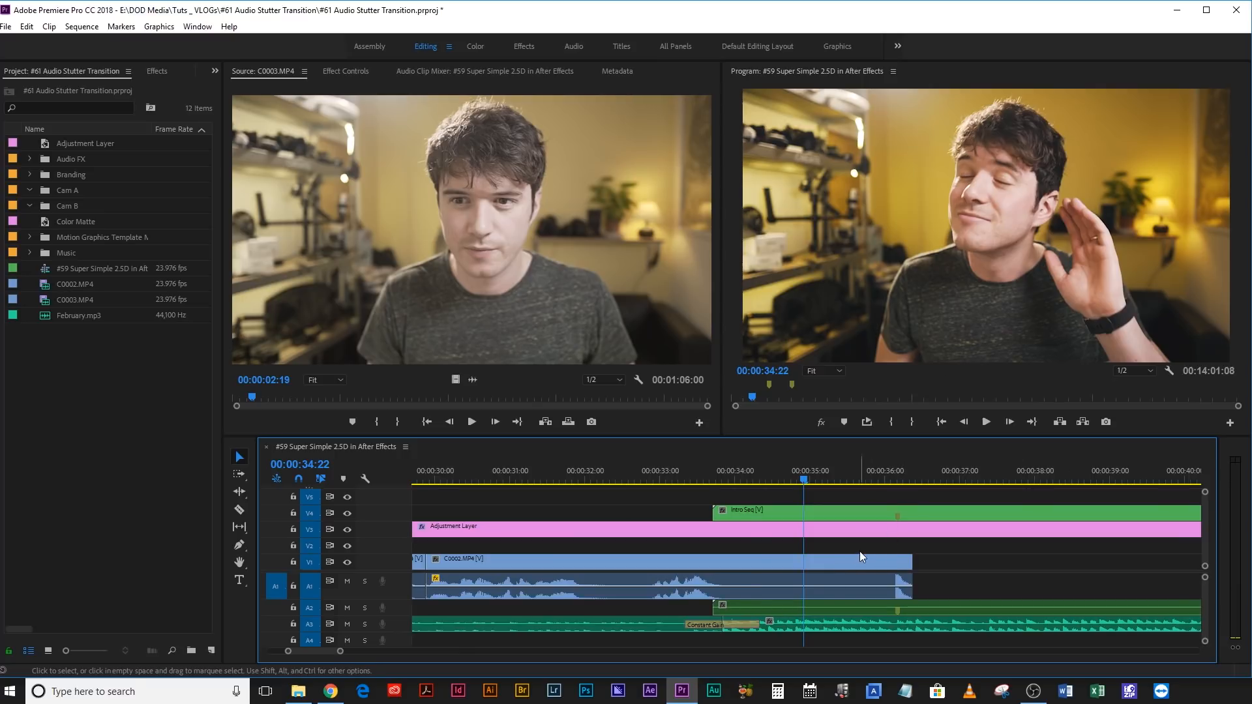
- Split the February.mp3 music clip on track A3 at 00:00:34:12
left_click(689, 478)
key("space")
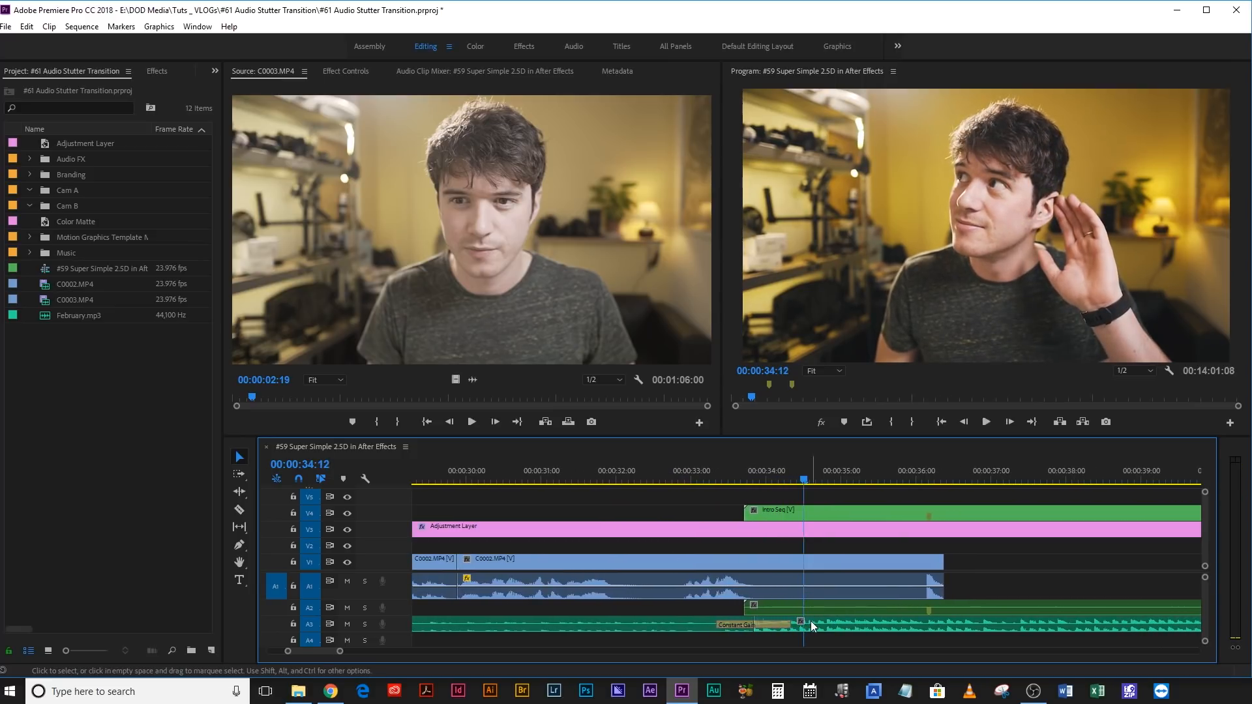
key("=")
key("=")
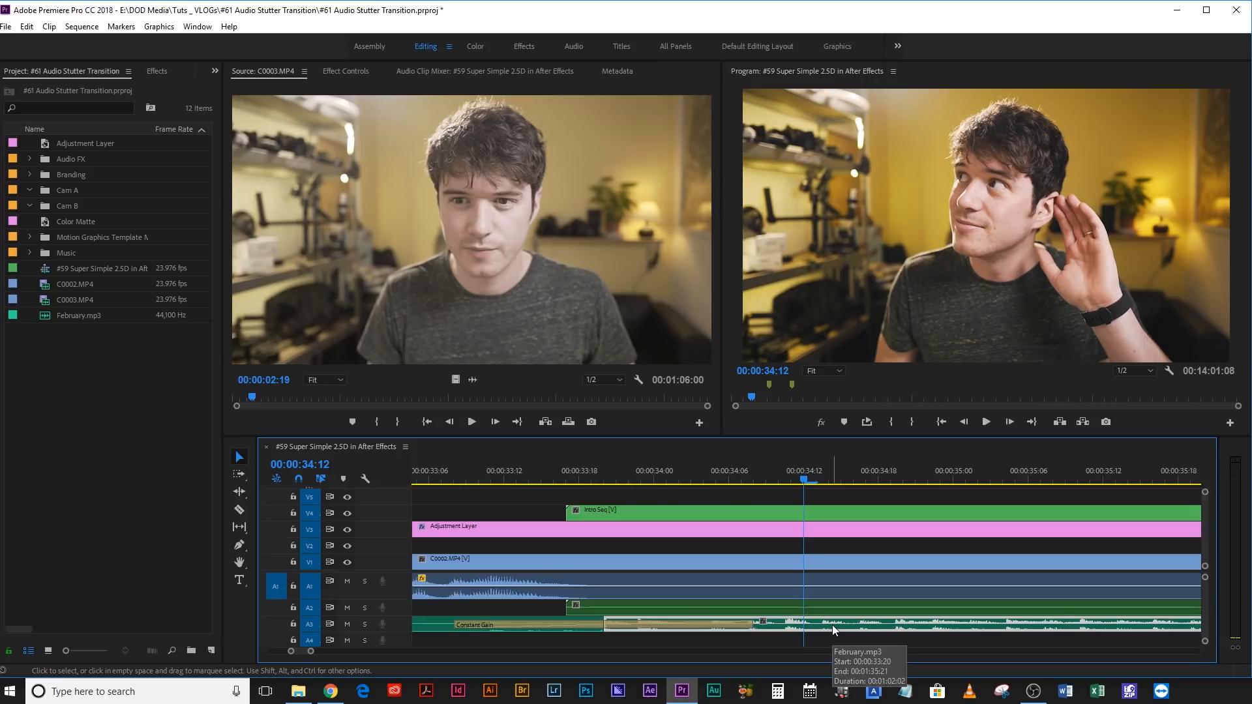
key("ctrl+k")
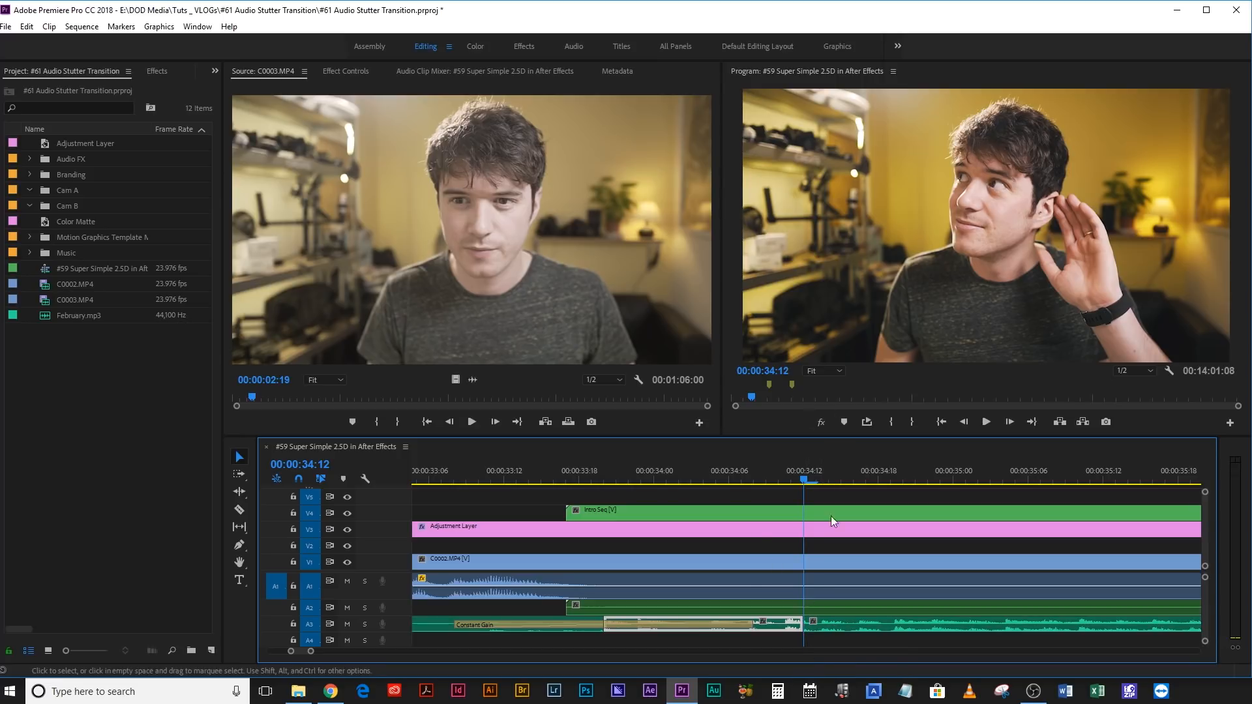
- Split the music again at 00:00:34:13 and delete the one-frame piece between the two cuts
key("Right")
left_click(827, 627)
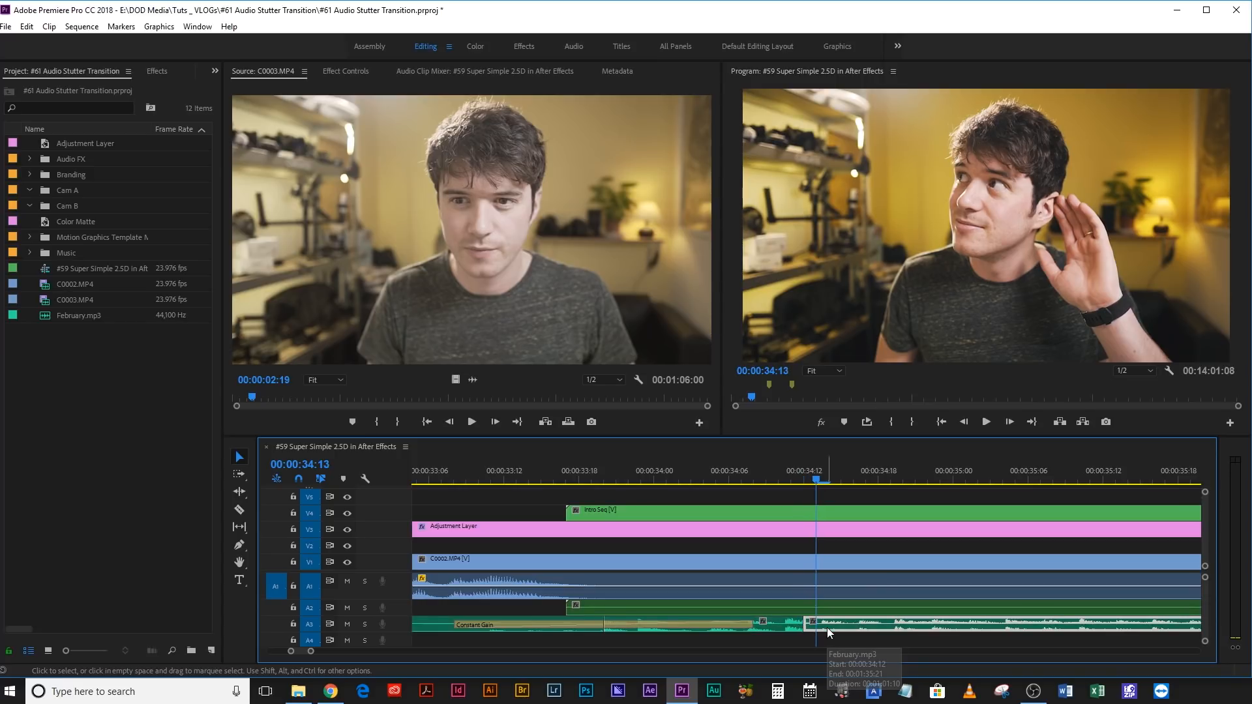
key("ctrl+shift+d")
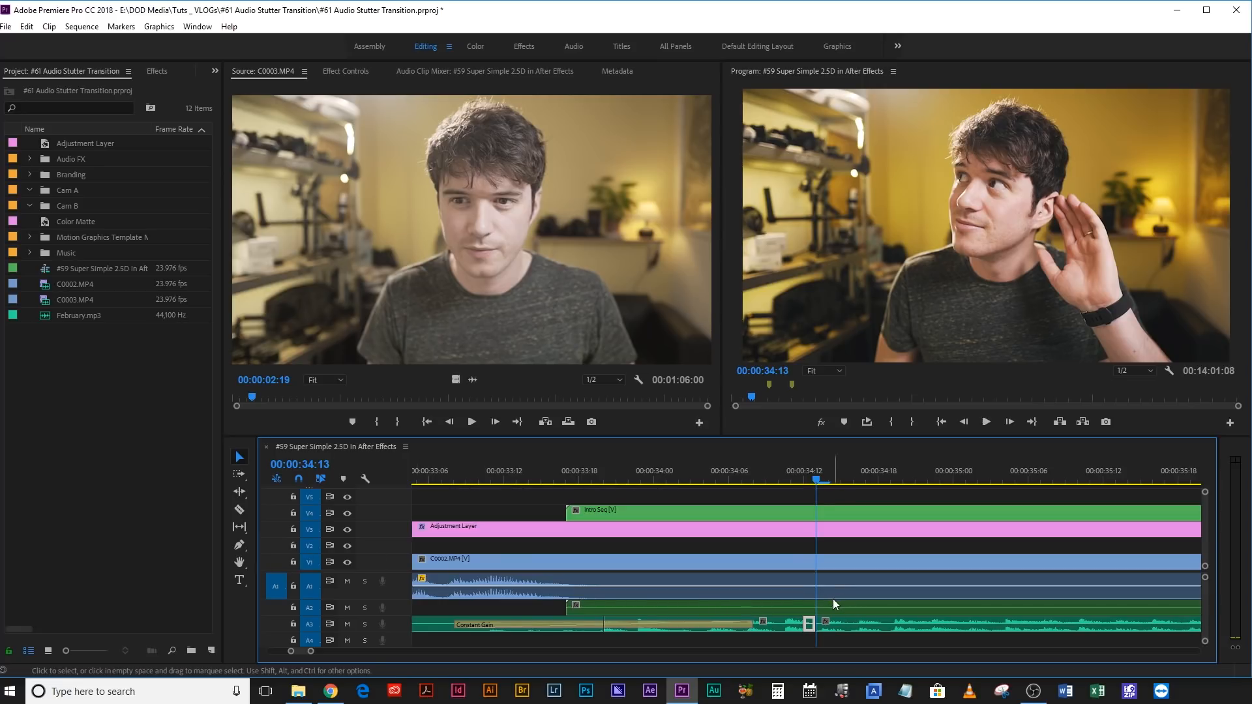
left_click(807, 624)
key("Delete")
- Cut the music at 00:00:34:15 and 00:00:34:16 and delete the one-frame piece between the cuts
key("Right")
key("Right")
left_click(849, 627)
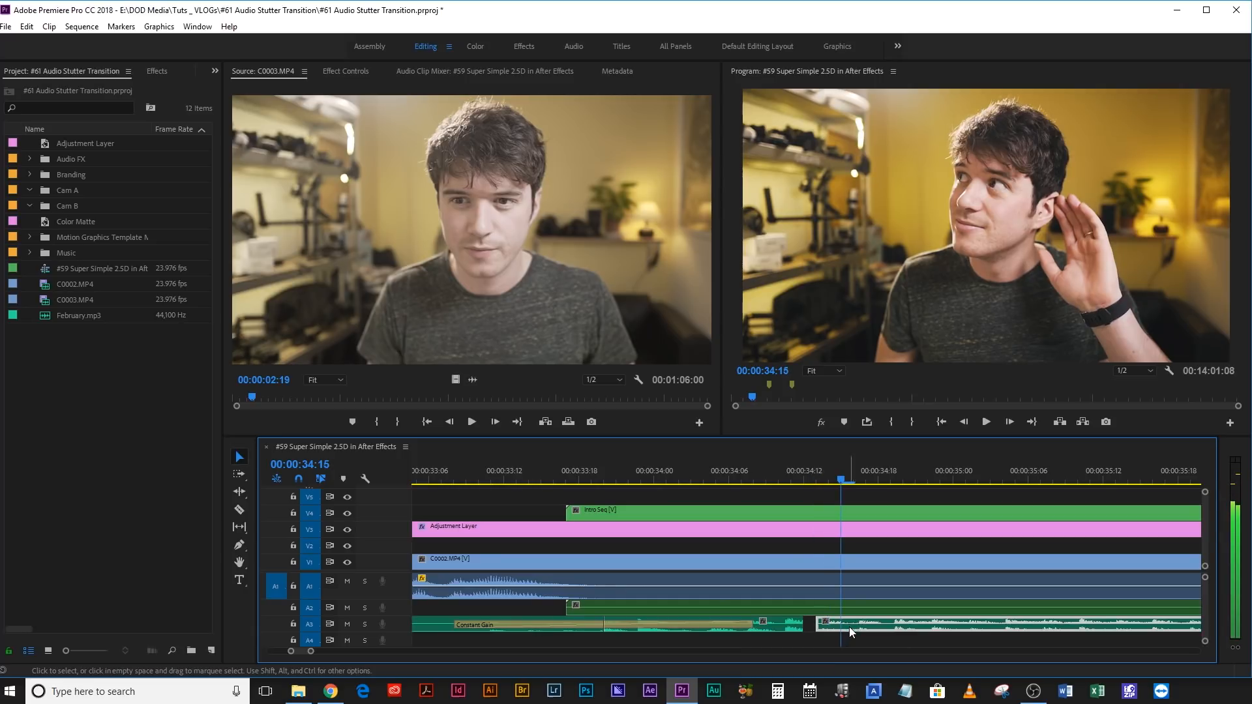
key("ctrl+k")
key("Right")
left_click(858, 628)
key("ctrl+k")
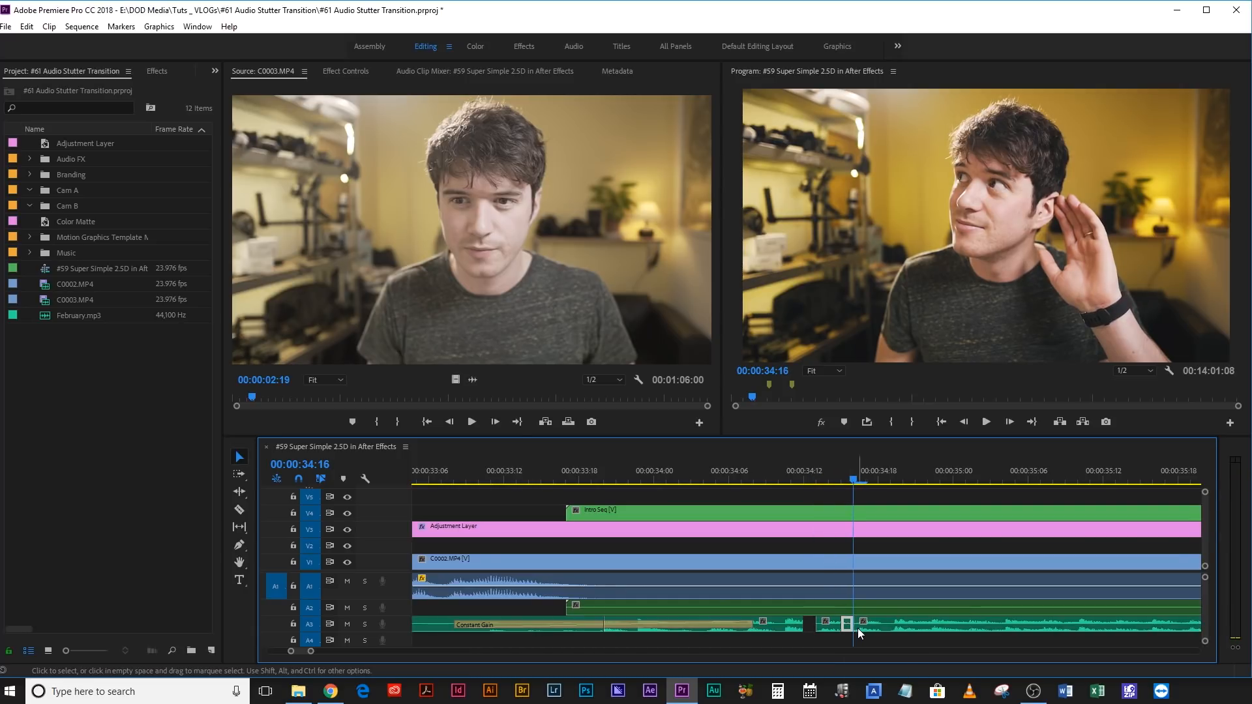
key("Delete")
- Cut alternating one-frame gaps out of the music on A3 between 00:00:34:17 and 00:00:34:22
key("Right")
left_click(890, 624)
key("Right")
key("ctrl+k")
key("Right")
left_click(915, 625)
key("ctrl+k")
key("Right")
left_click(918, 623)
key("ctrl+k")
key("Delete")
key("Right")
key("Right")
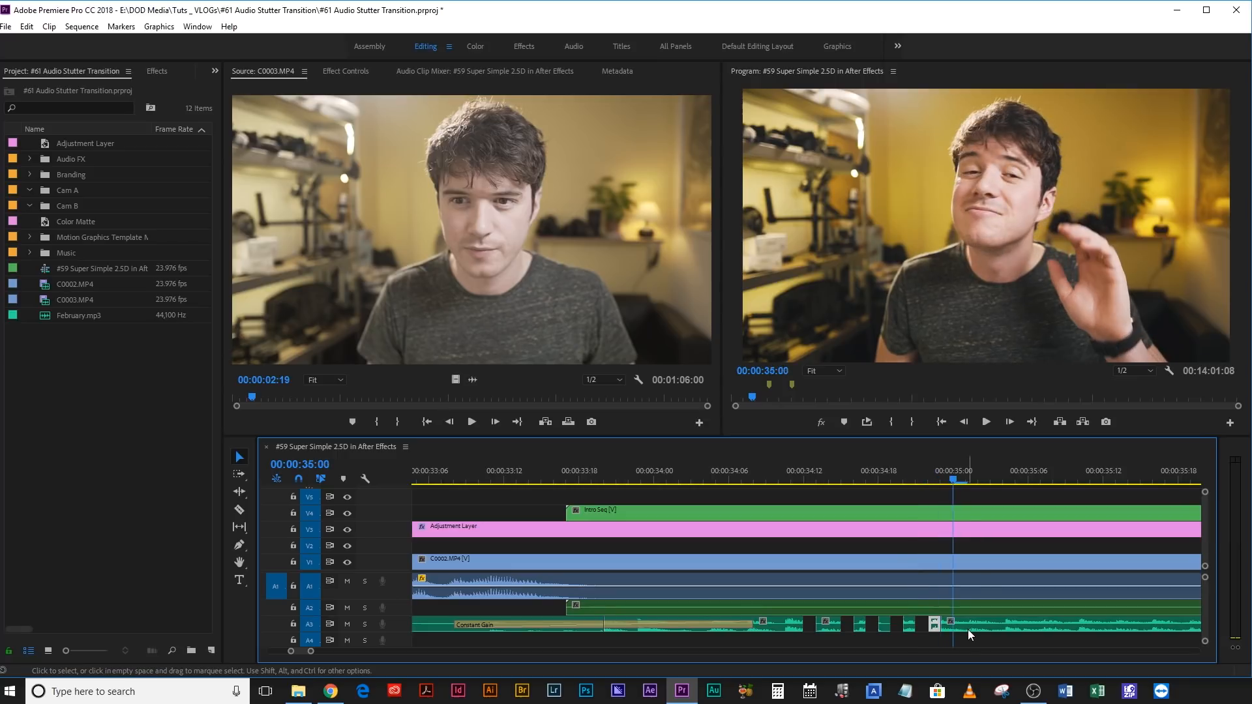
- Delete the piece of music between 00:00:34:23 and 00:00:35:01
left_click(980, 624)
key("ctrl+k")
key("Delete")
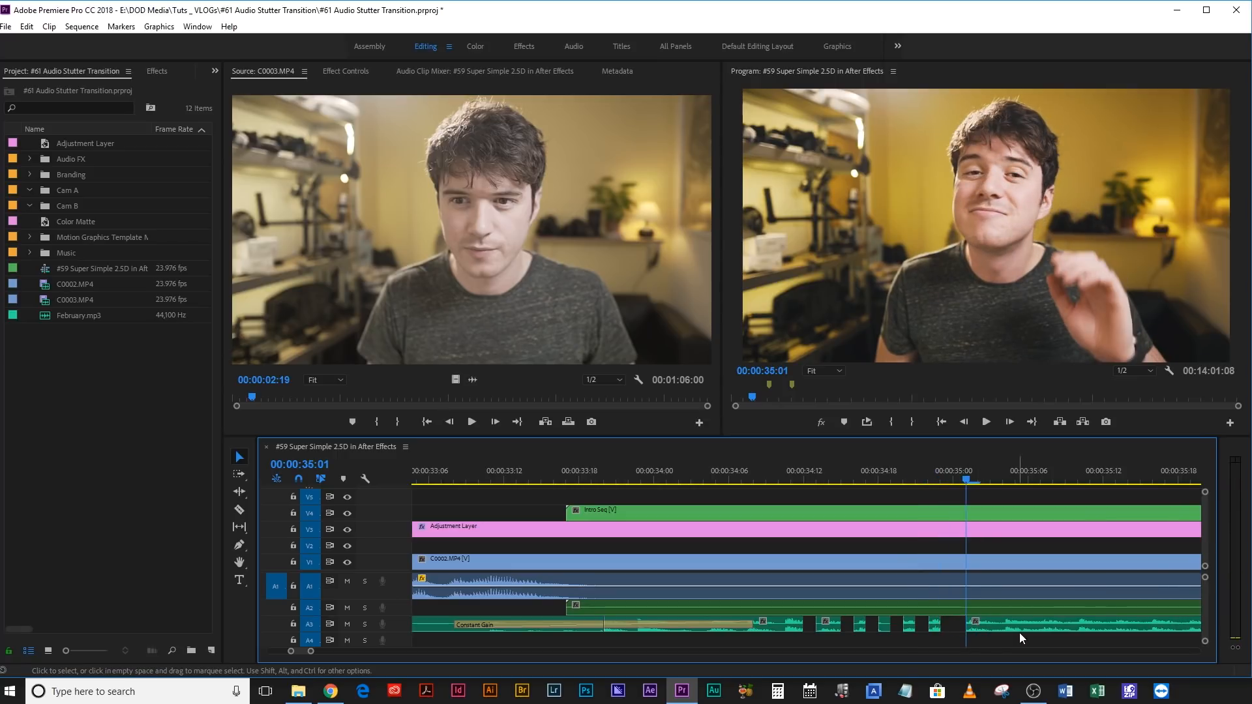
- Cut the music at 00:00:35:02 and 00:00:35:03 and delete the one-frame piece between the cuts
key("Right")
left_click(1018, 628)
key("ctrl+k")
key("Right")
left_click(1036, 623)
key("ctrl+k")
key("Delete")
- Cut the music at 00:00:35:05 and 00:00:35:06 and delete the one-frame piece between the cuts
key("Right")
key("Right")
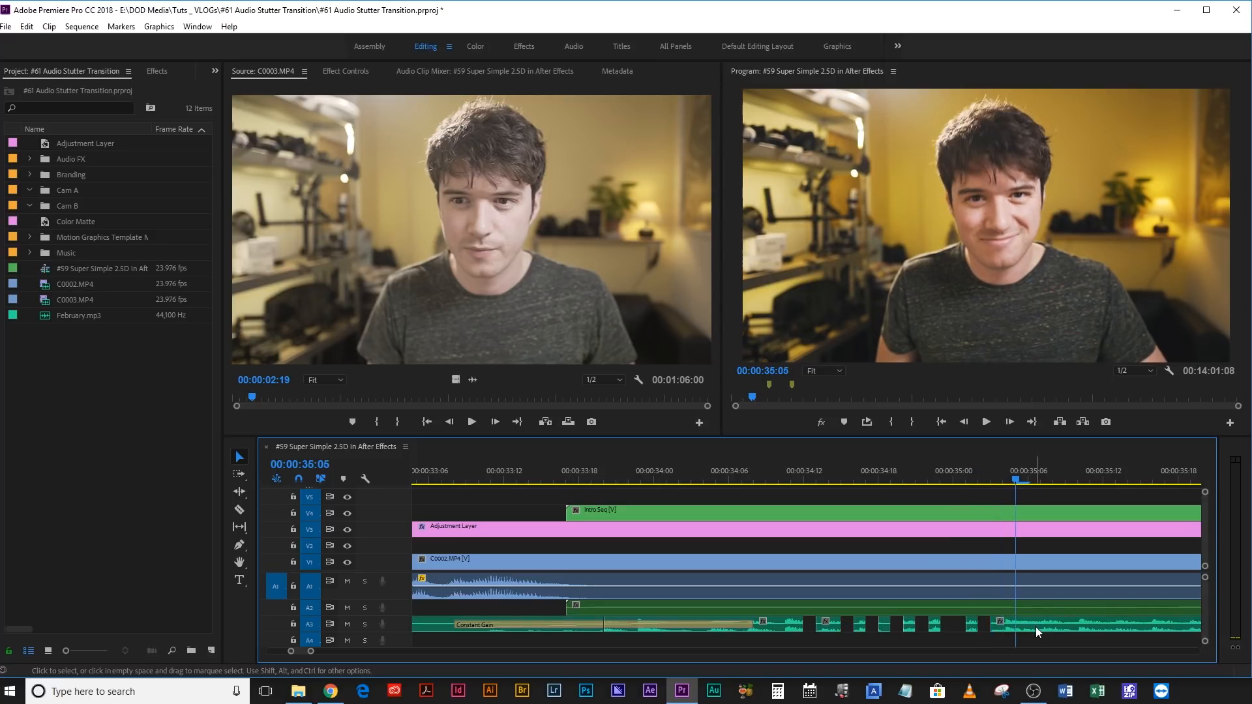
left_click(1035, 627)
key("ctrl+k")
key("Right")
left_click(1045, 624)
key("ctrl+k")
key("Delete")
- Split the music at 00:00:35:07 and delete all of it after that point
left_click(1044, 624)
key("Right")
key("ctrl+k")
key("Delete")
left_click(1067, 622)
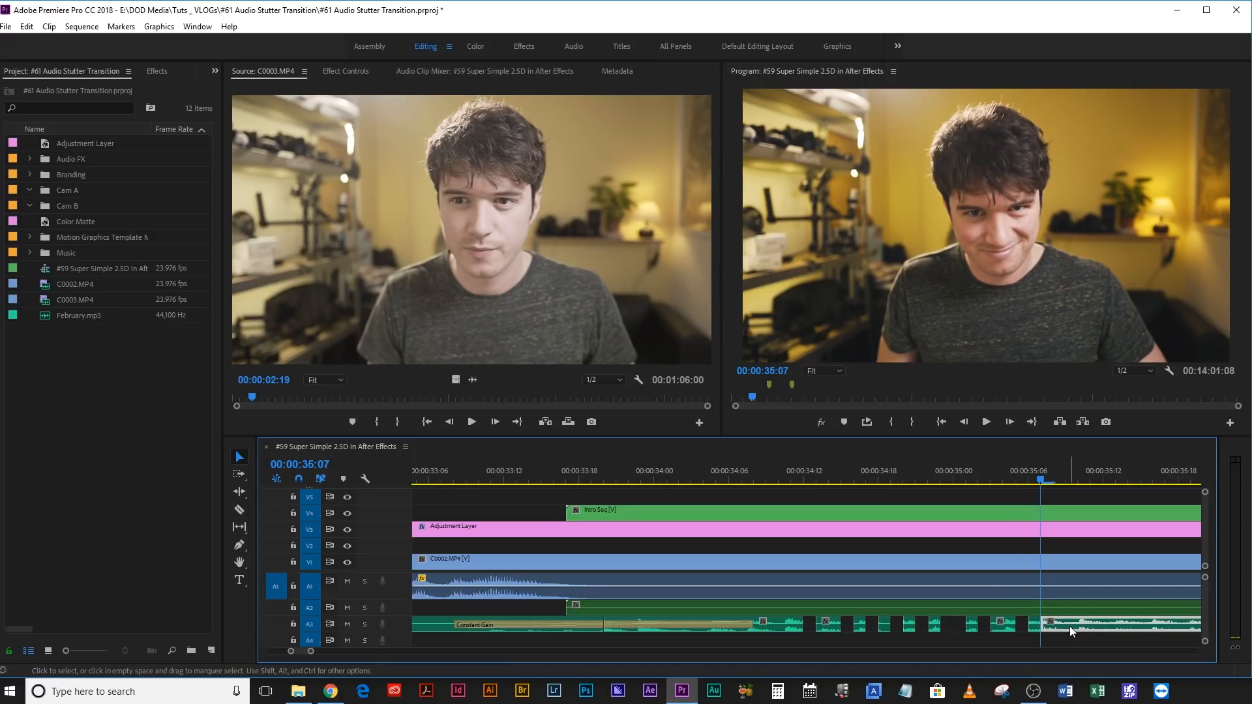
key("Delete")
- Play back the chopped-up music to check the stutter rhythm
key("minus")
left_click(722, 471)
key("space")
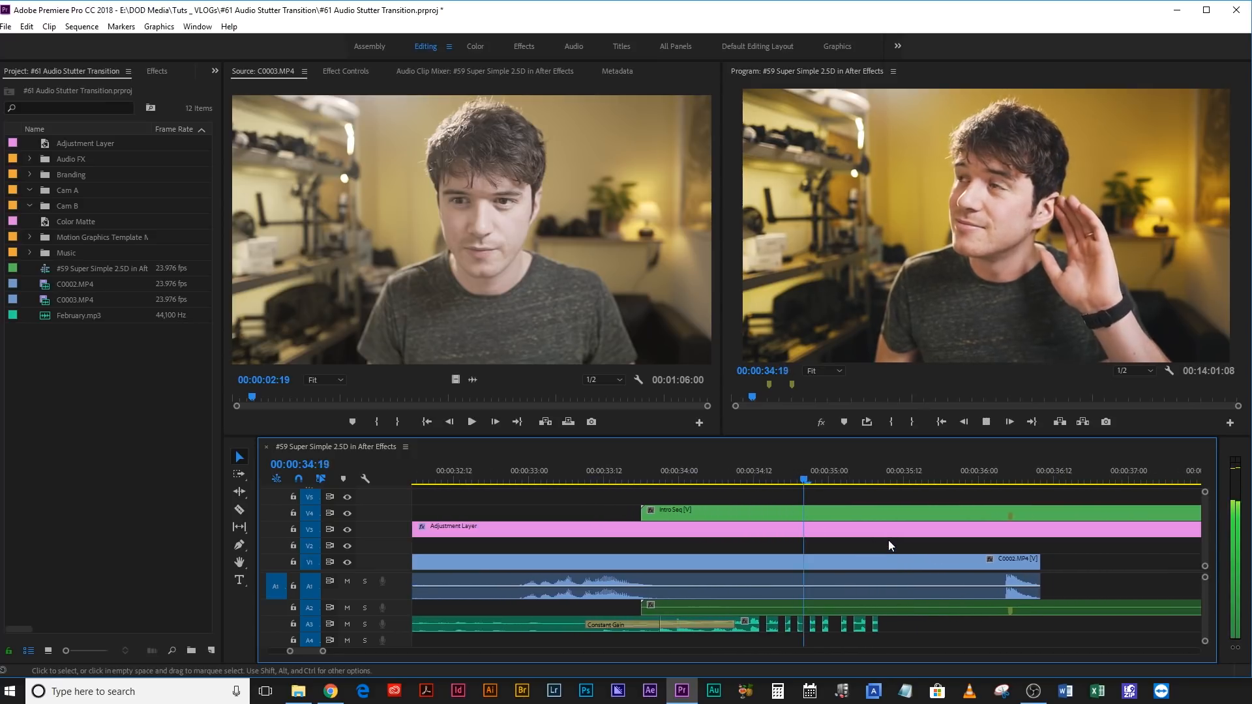
key("minus")
key("space")
- Delete the music slices after 00:00:34:23 and play the stutter back from 00:00:33:06
key("Delete")
left_click(677, 472)
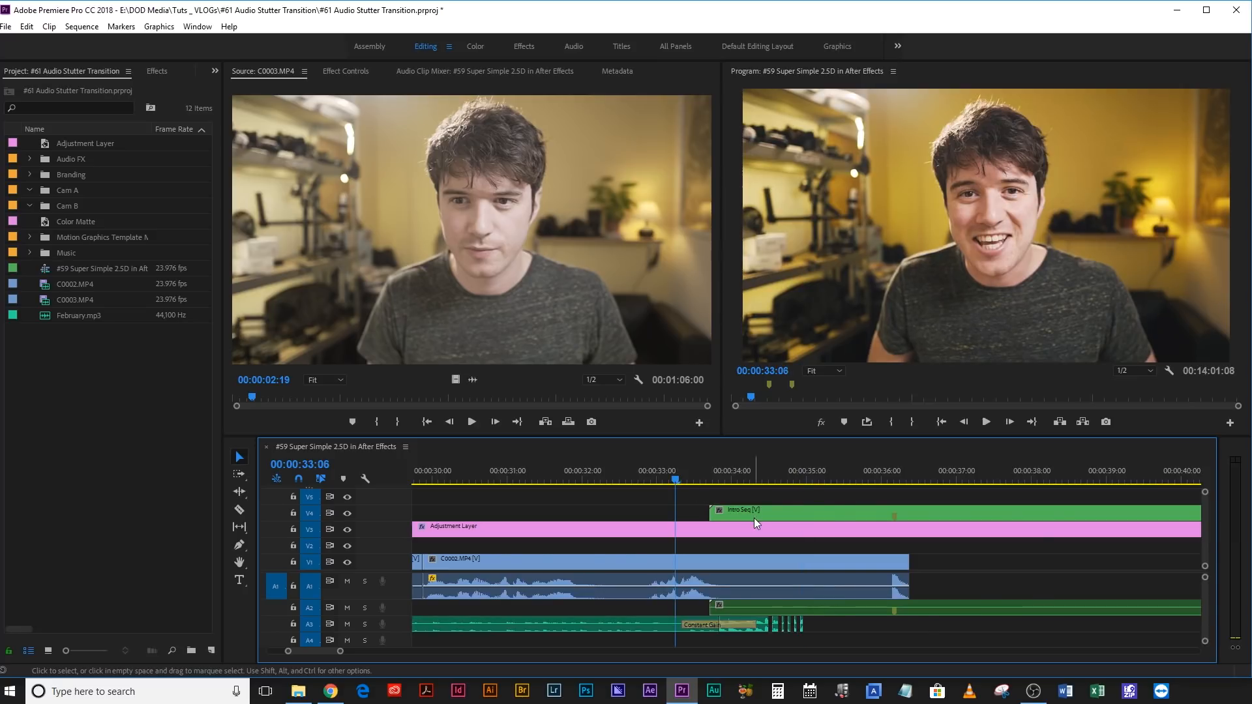
key("space")
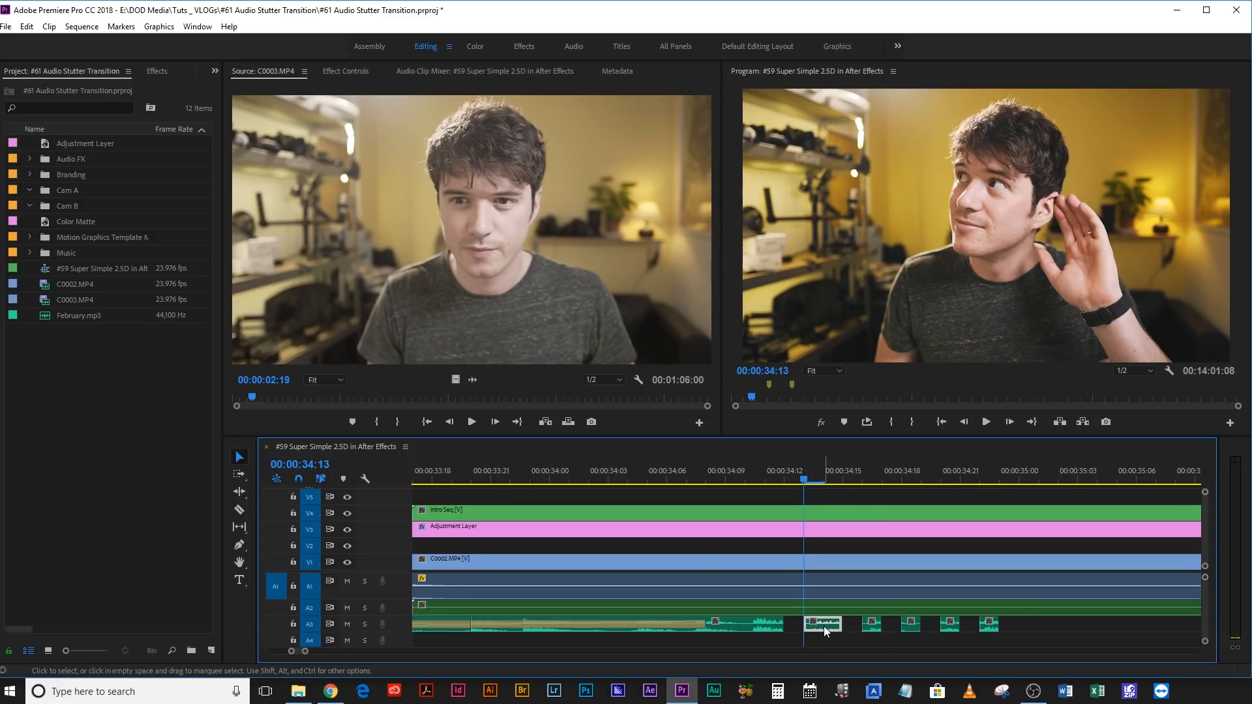
- Apply the Phaser audio effect to the music slice at 00:00:34:13 and show its effect settings
left_click(157, 72)
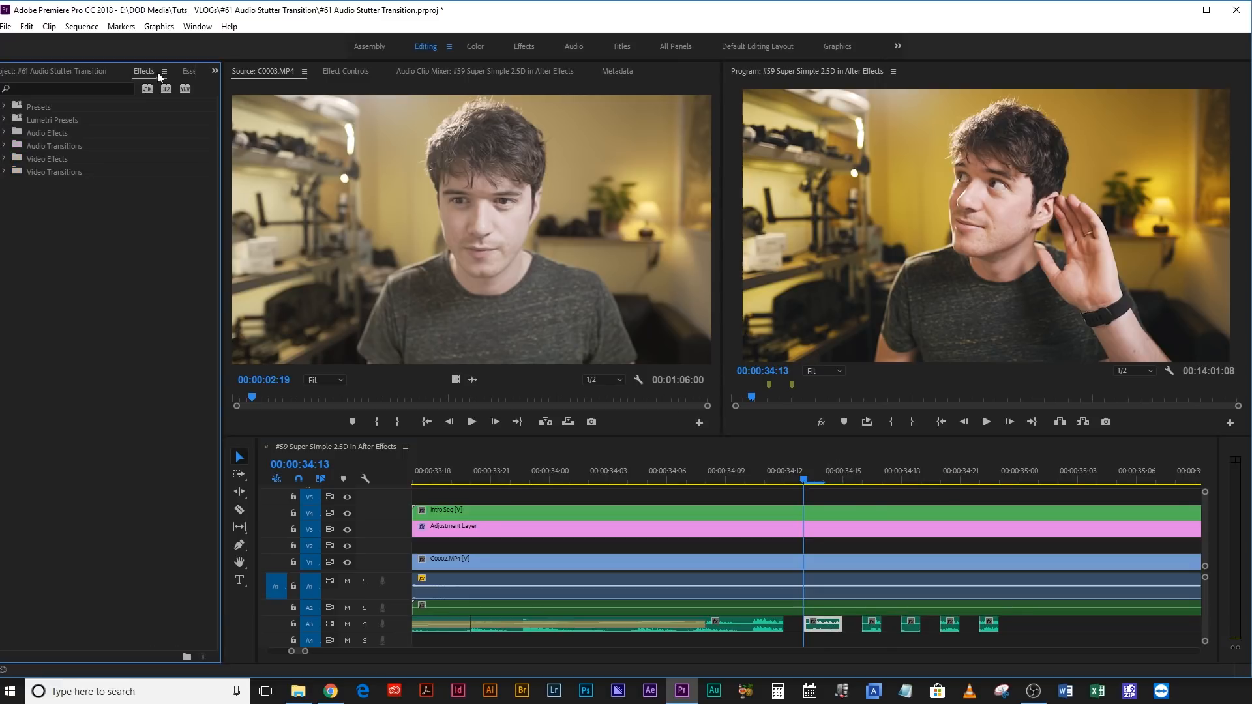
left_click(4, 133)
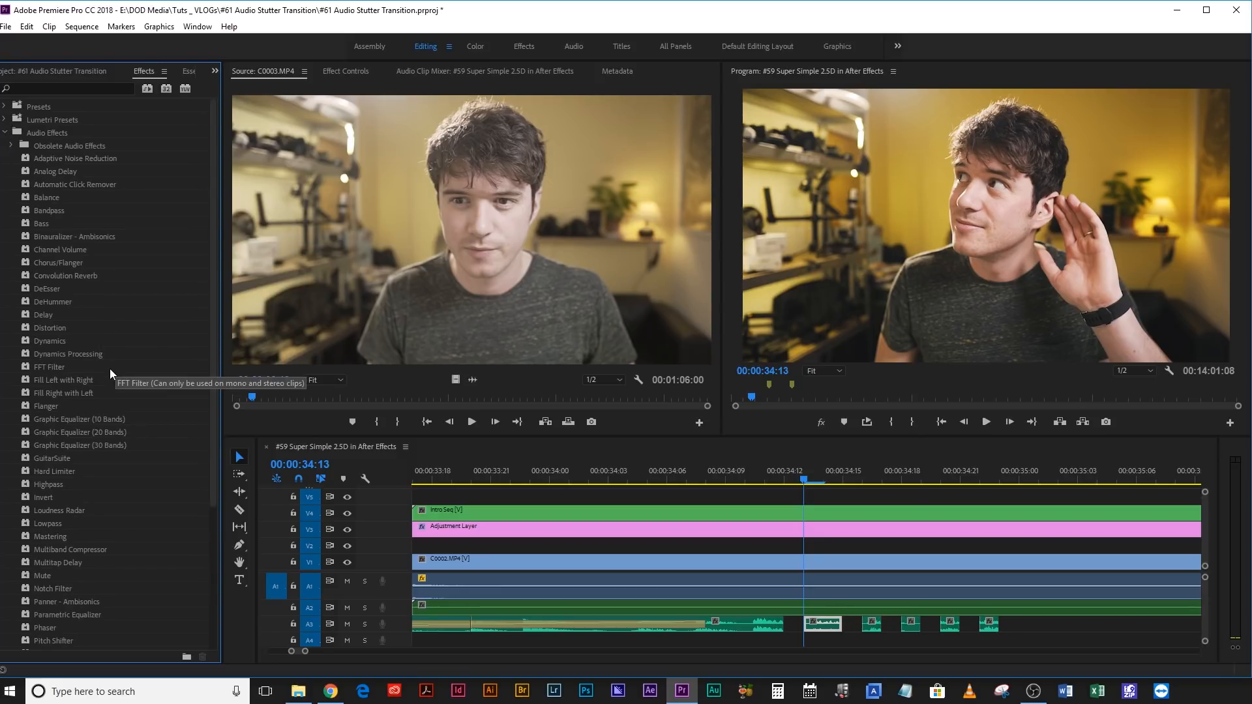
scroll(110, 369, "down", 1)
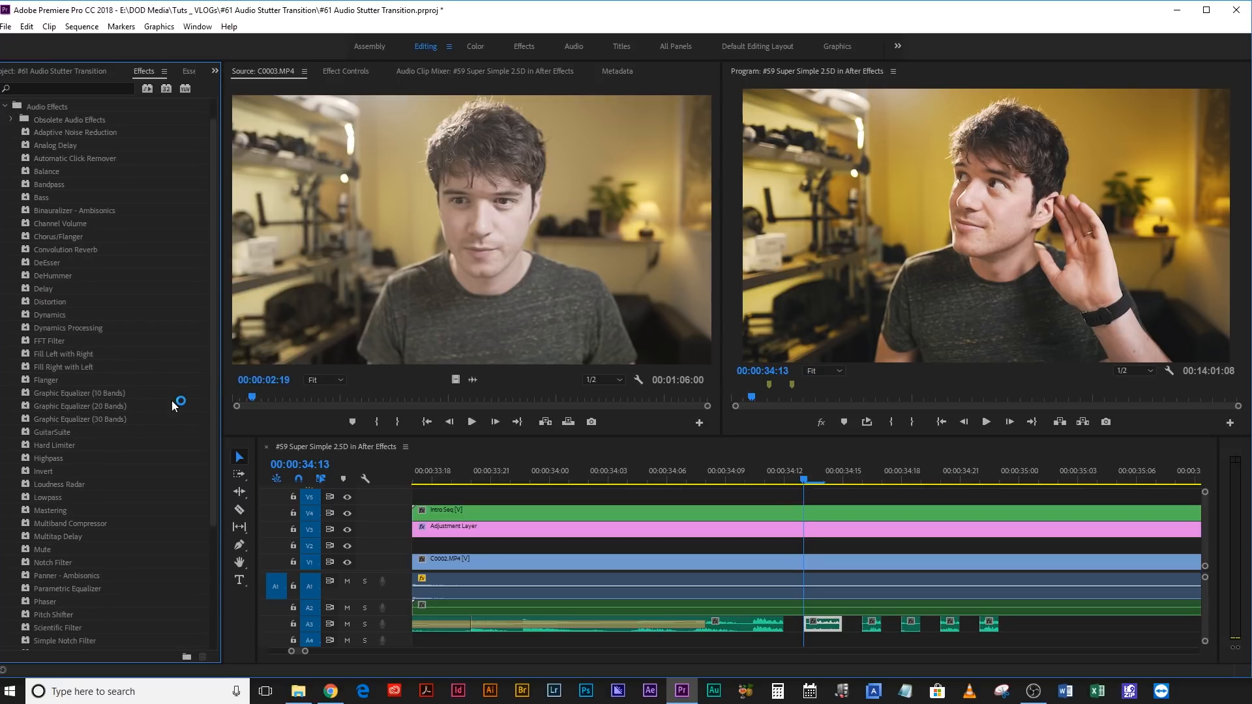
left_click(42, 602)
left_click_drag(41, 605, 821, 624)
left_click(320, 73)
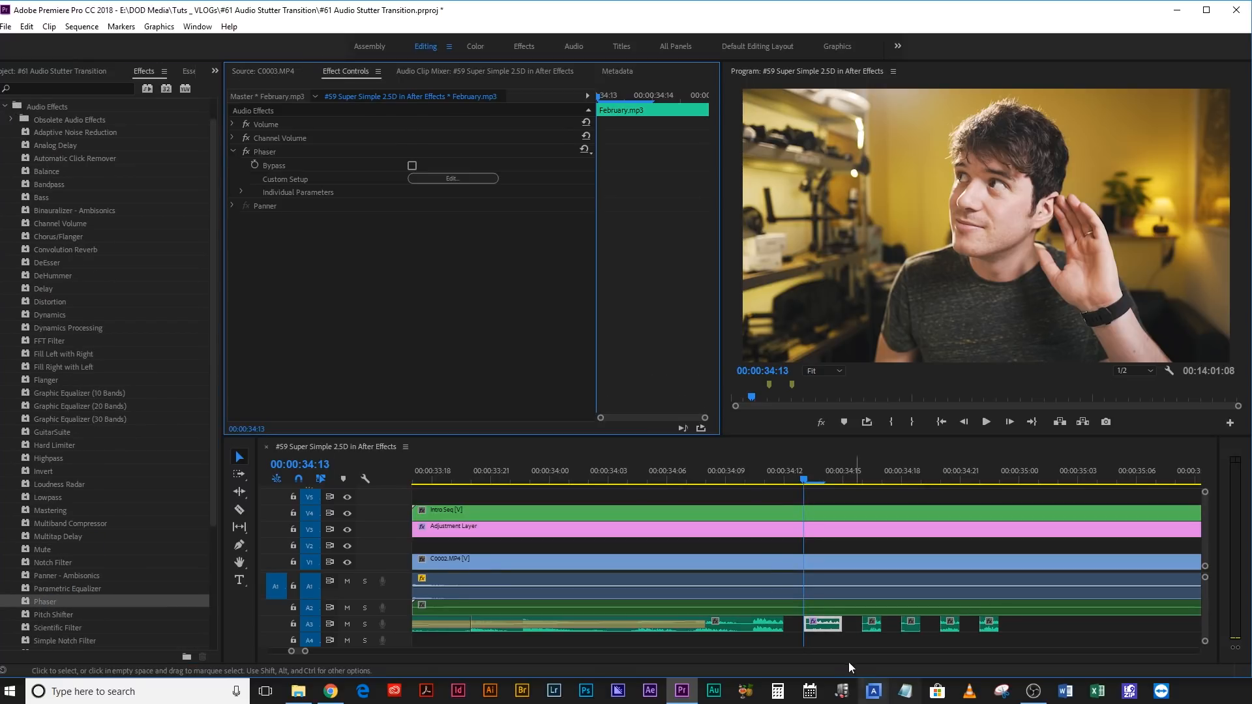
- Copy the Phaser effect onto the remaining short music slices up to 00:00:34:23
left_click(830, 623)
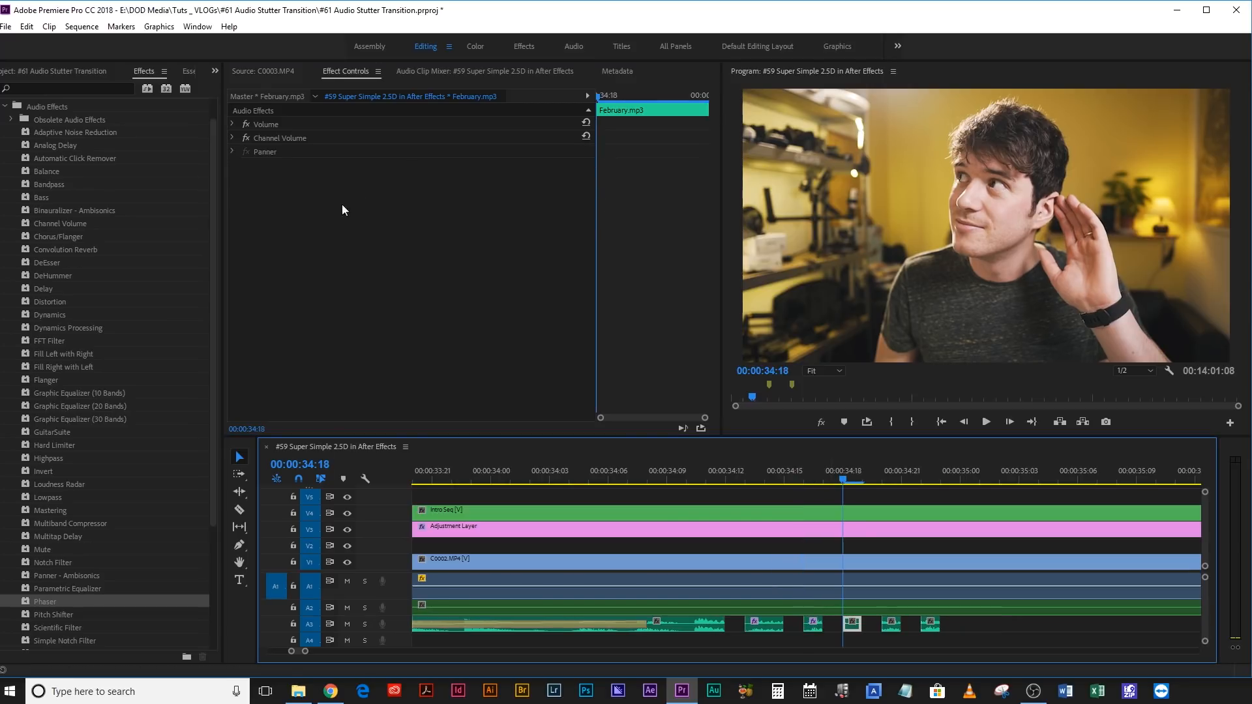
left_click(366, 241)
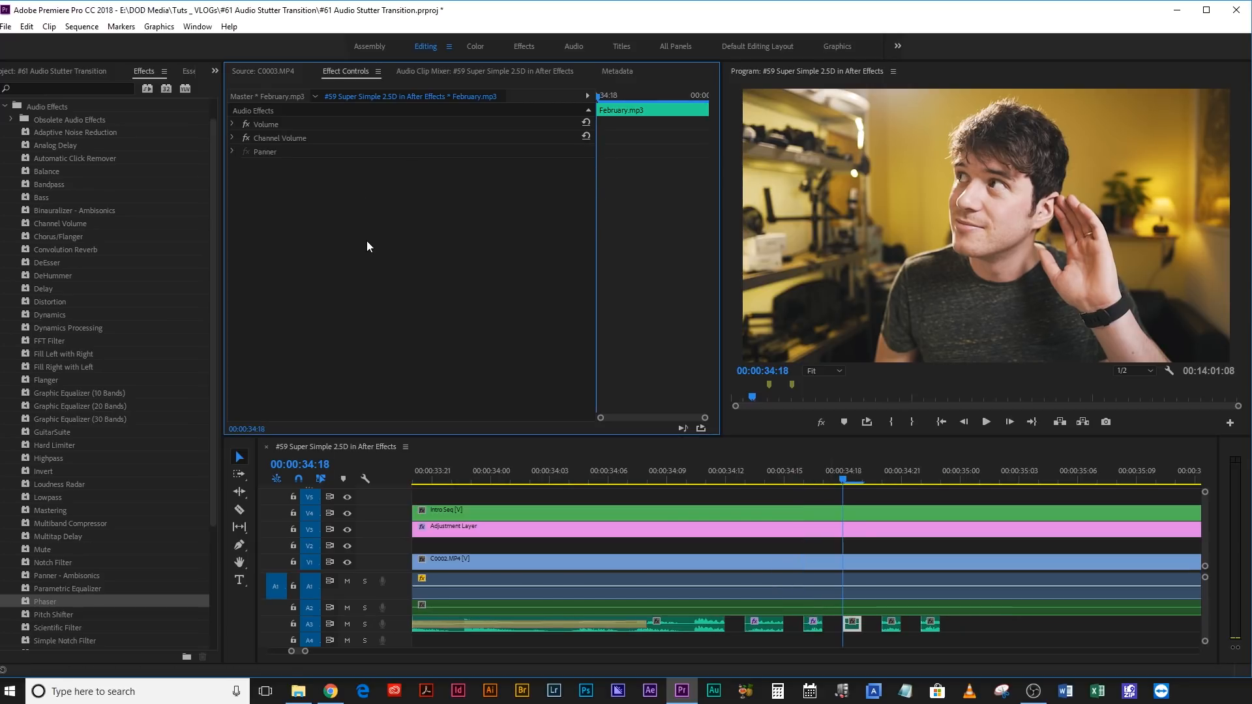
key("ctrl+v")
left_click(889, 465)
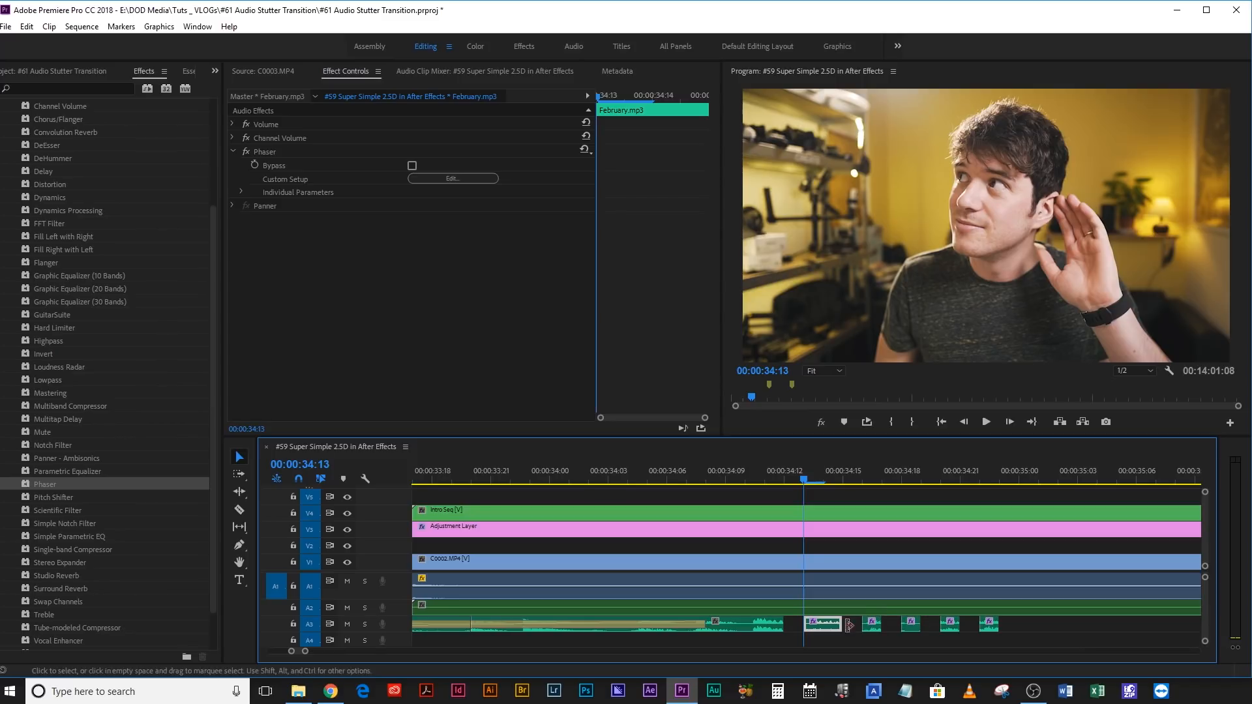
- Rate-stretch the music slice at 00:00:34:16 to end at 00:00:34:18, and cut off the part after 00:00:34:17
key("r")
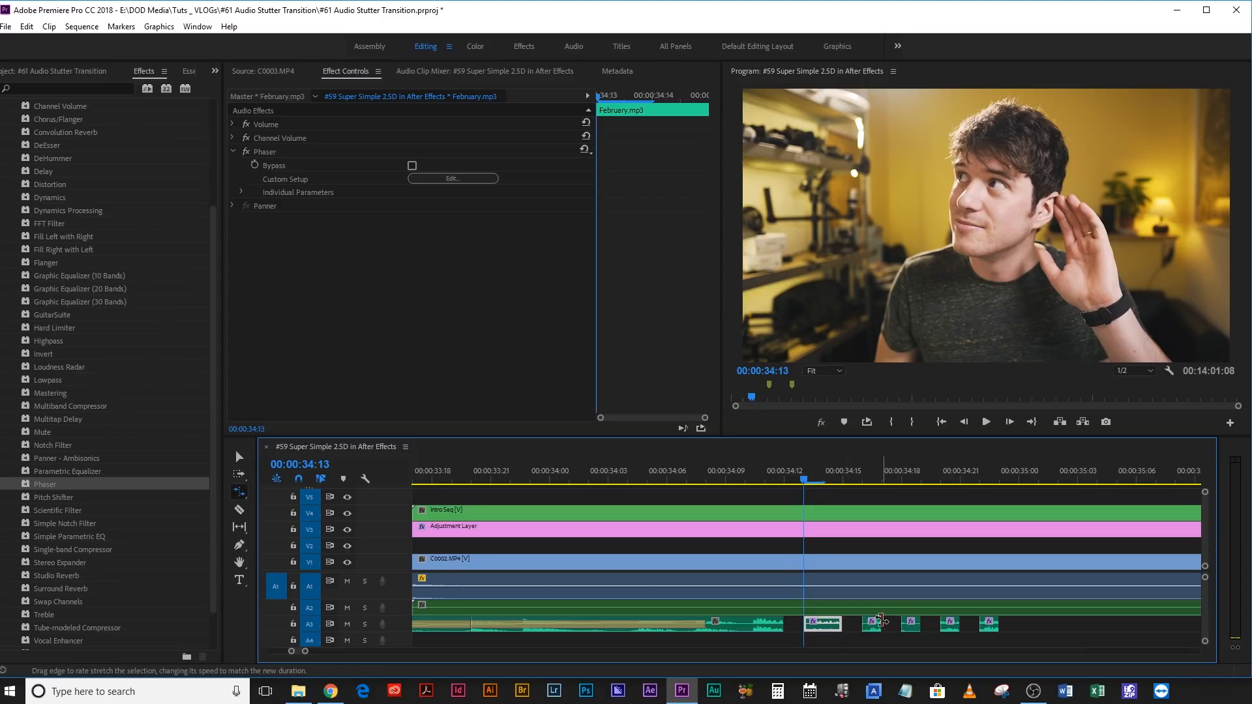
left_click_drag(880, 620, 899, 623)
left_click(882, 478)
key("v")
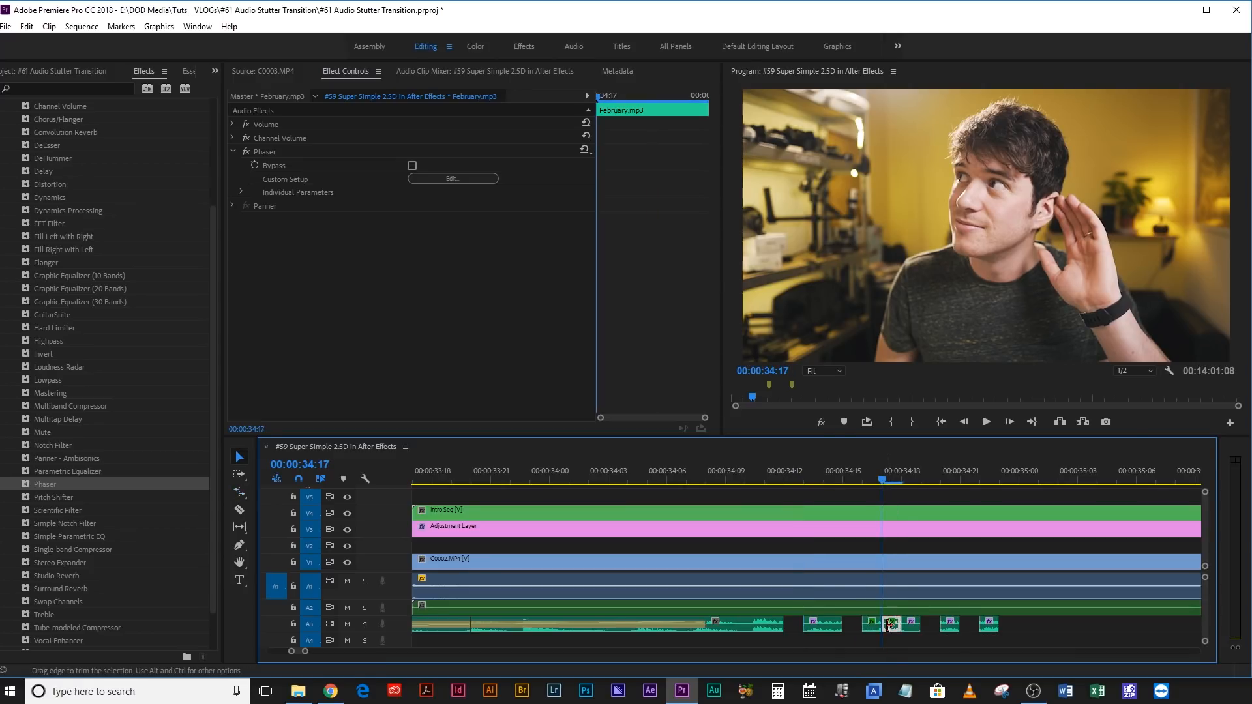
key("Delete")
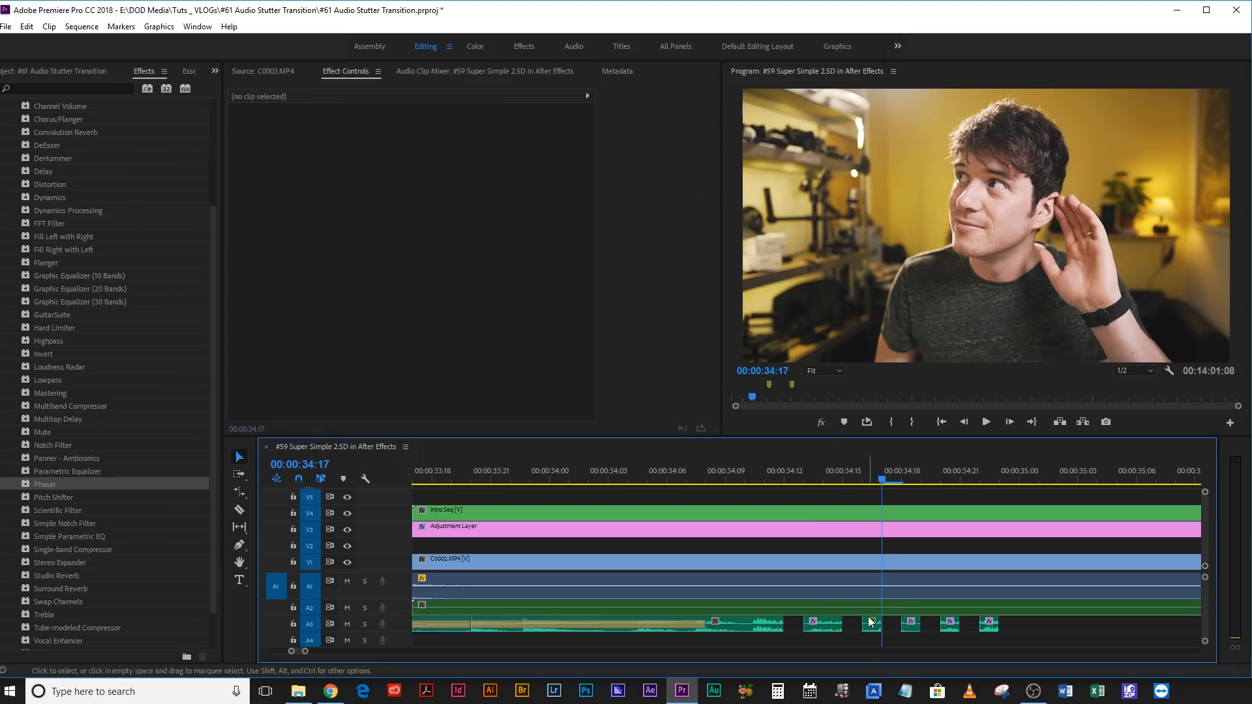
- Rate-stretch the music slice at 00:00:34:20, cut off the part after 00:00:34:21, and play back the transition
left_click(955, 624)
left_click(959, 473)
key("ctrl+k")
left_click(969, 625)
key("Delete")
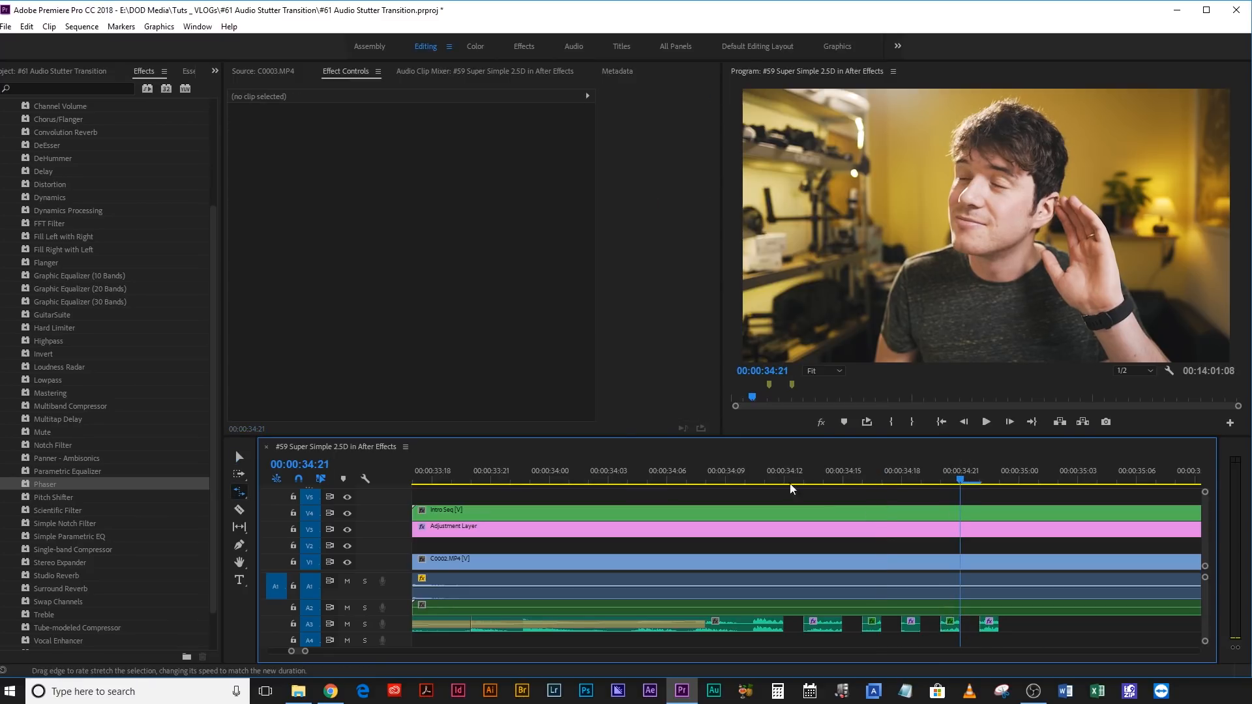
left_click(564, 476)
key("space")
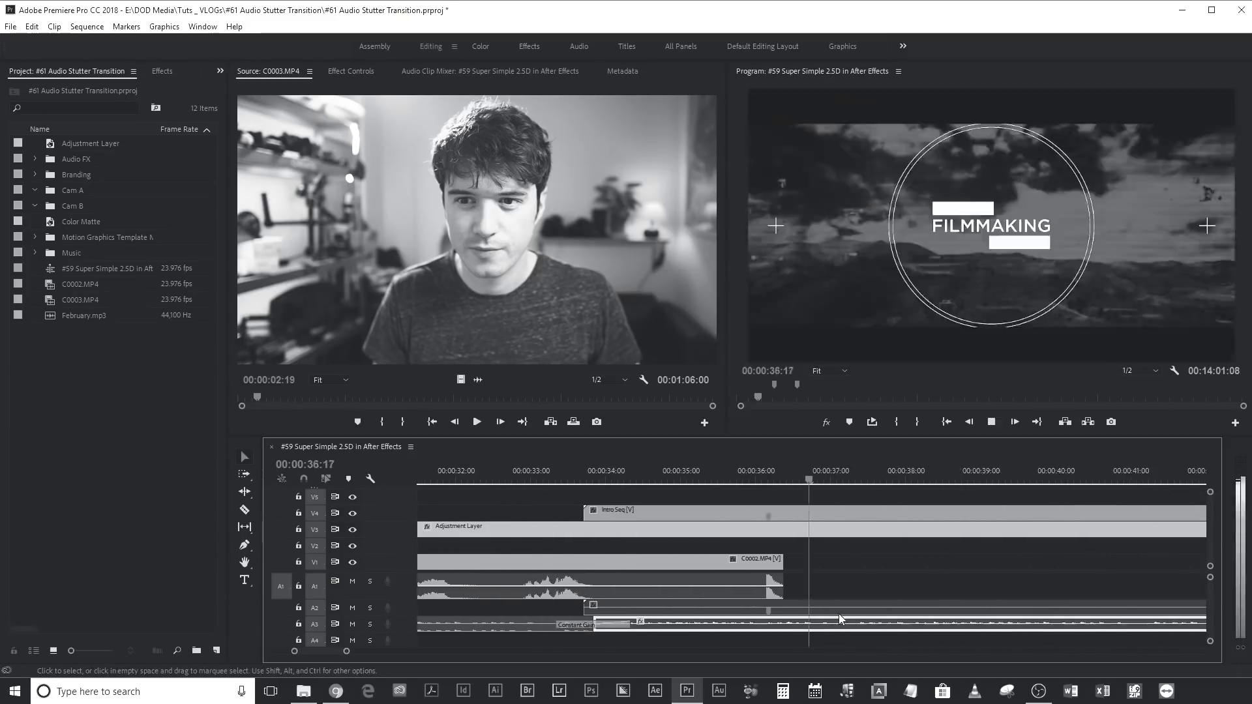
- Split the unedited February.mp3 clip on A3 at 00:00:34:12 and select the part after the cut
left_click(762, 474)
left_click(651, 475)
left_click(752, 474)
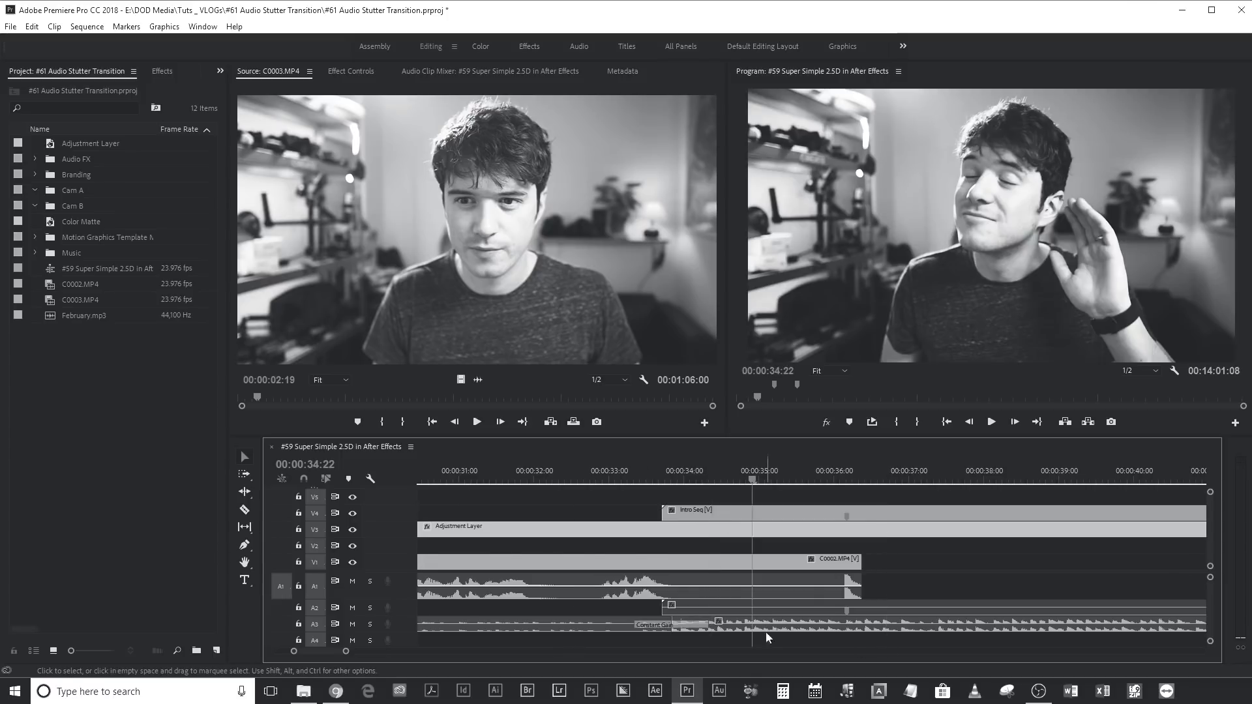
scroll(769, 637, "up", 1)
left_click(777, 478)
key("=")
key("=")
left_click(829, 629)
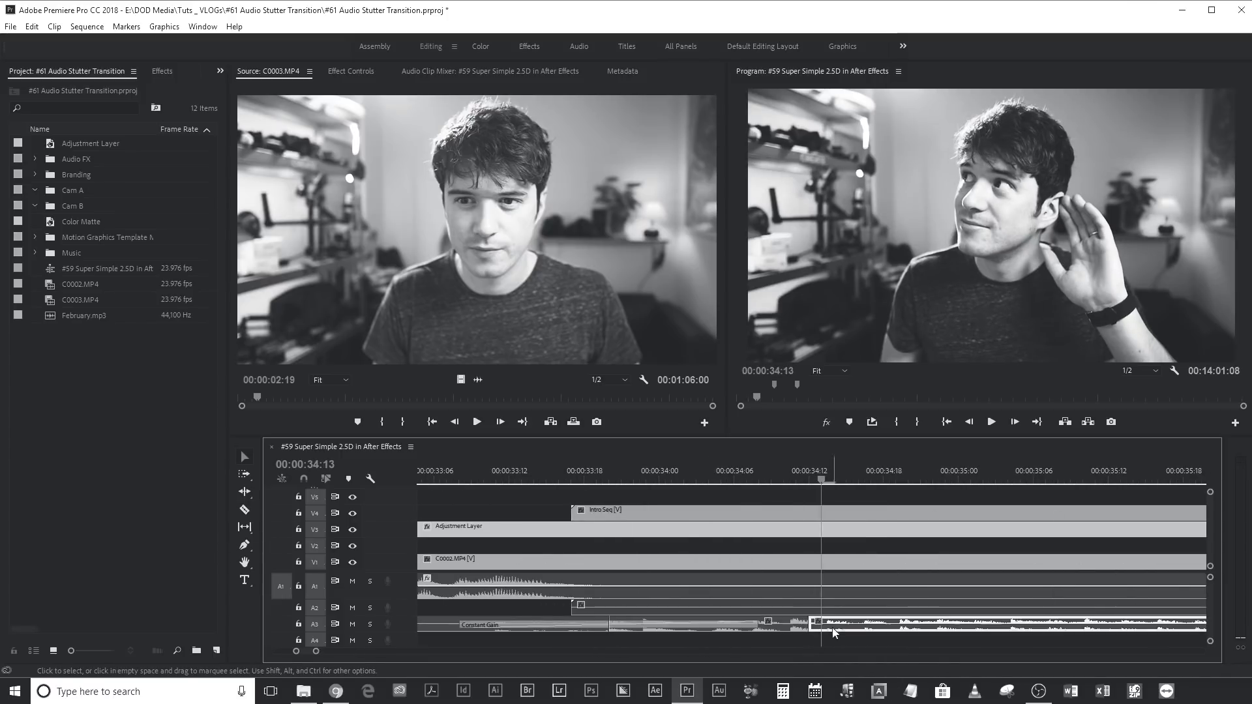
- Chop alternating short gaps into the music up to 00:00:35:07 and delete all of the music after that point
key("Right")
key("Right")
key("Right")
key("Right")
key("Right")
left_click(899, 629)
key("Right")
key("Right")
key("Right")
key("Right")
key("Right")
key("Right")
key("Right")
key("Delete")
key("-")
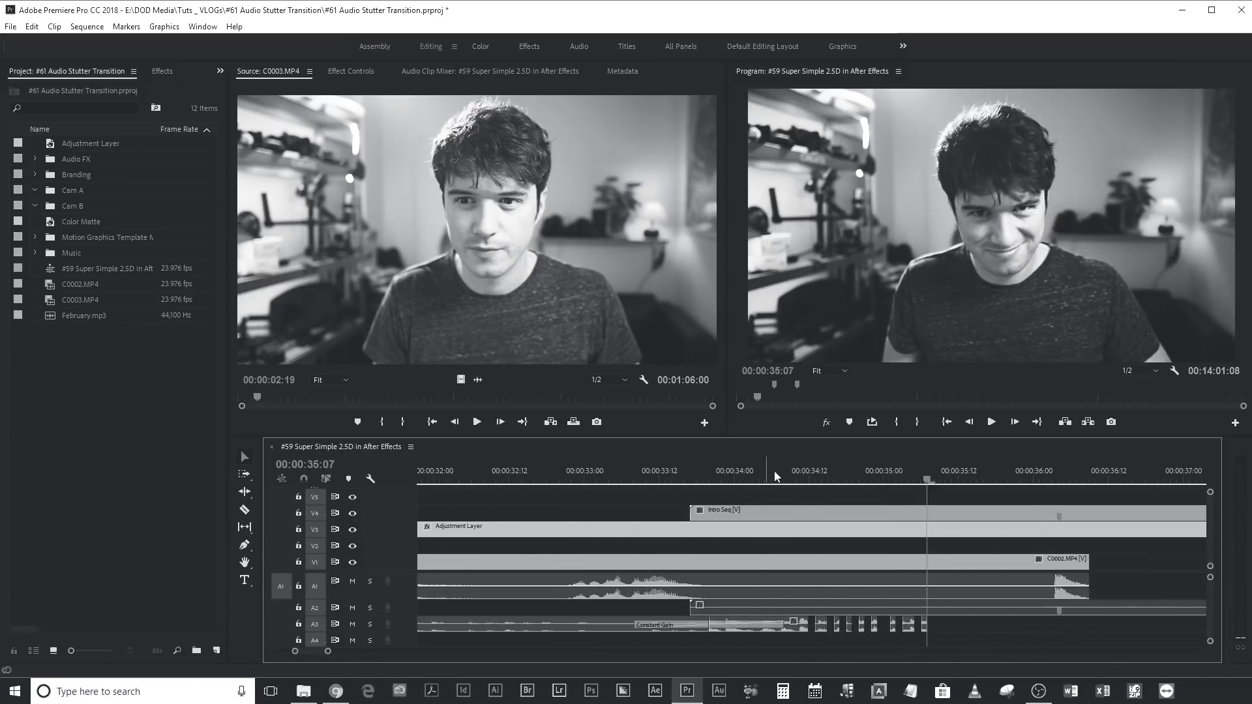
- Play back the stuttered music and delete the slices after 00:00:34:23
key("-")
left_click(655, 480)
key("space")
key("space")
left_click(667, 478)
key("=")
key("=")
- Apply the Phaser audio effect to the music slice at 00:00:34:13
left_click(828, 626)
left_click(162, 71)
left_click(10, 132)
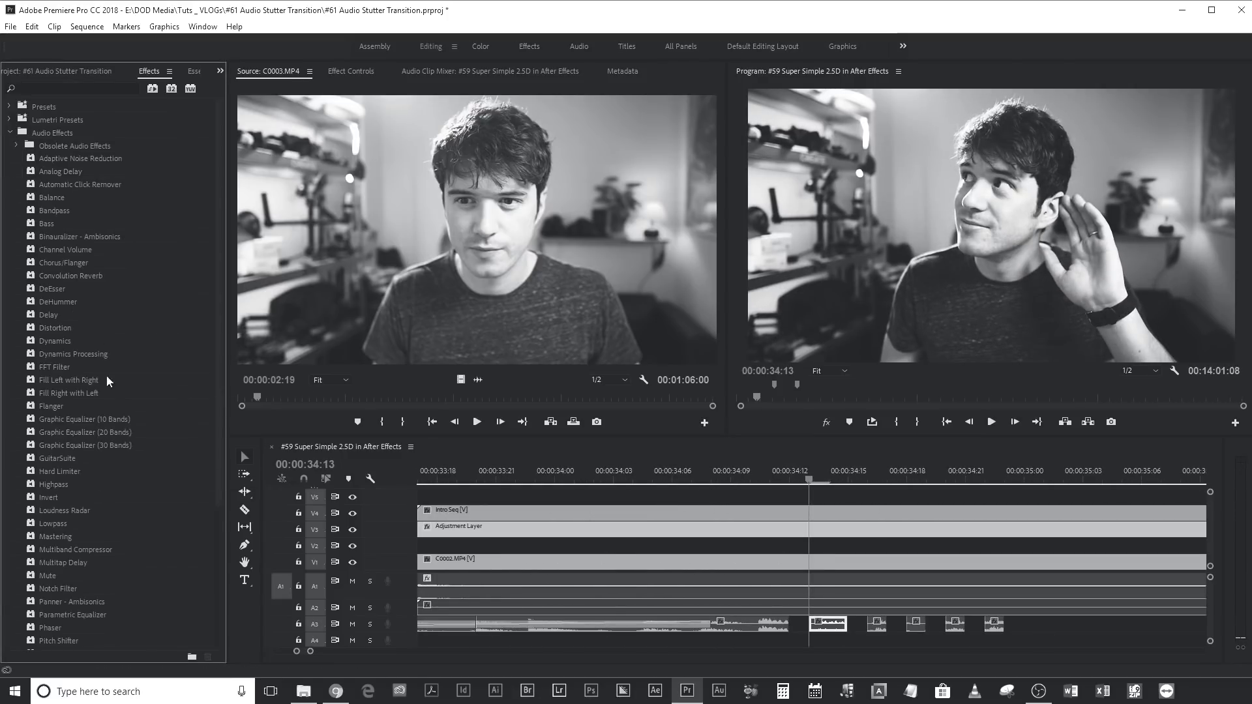
scroll(107, 378, "down", 1)
left_click_drag(50, 602, 828, 624)
- Paste the Phaser effect onto the other short music slices on A3
left_click(877, 478)
left_click(817, 625)
key("ctrl+v")
left_click(936, 624)
key("-")
left_click(690, 478)
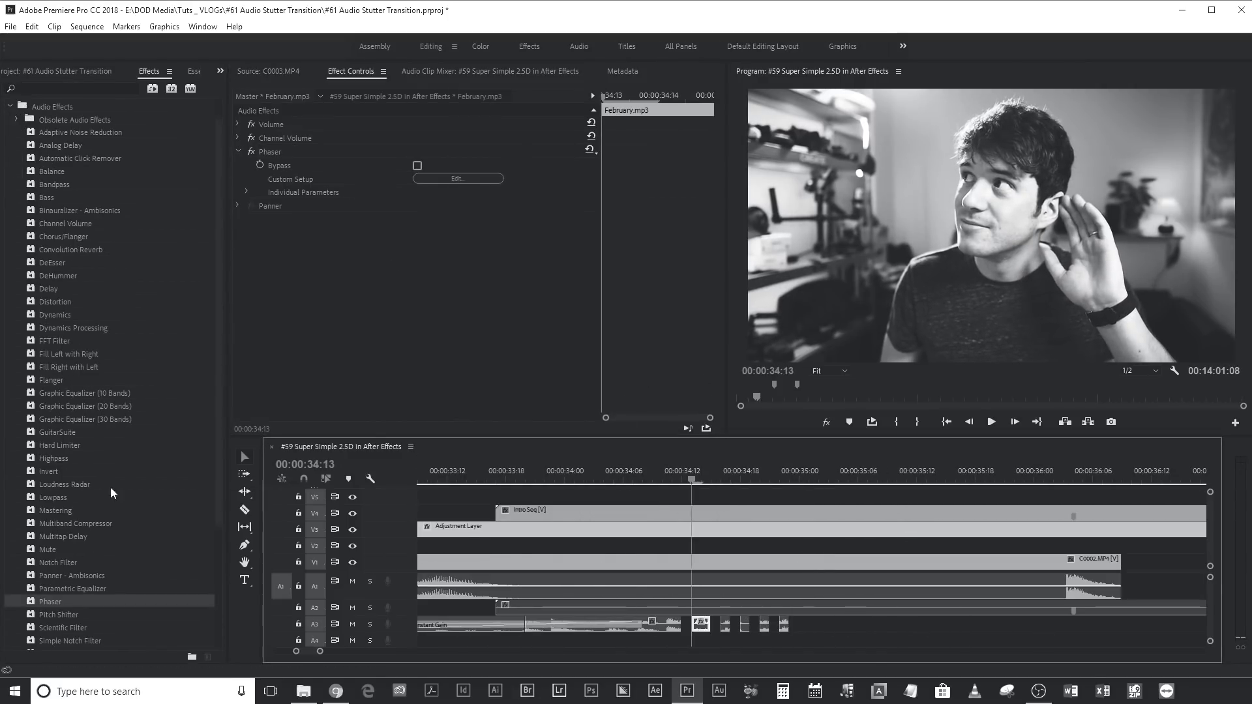
- Play back the finished audio stutter transition leading into the intro sequence
scroll(111, 491, "down", 3)
key("=")
left_click(1087, 643)
key("space")
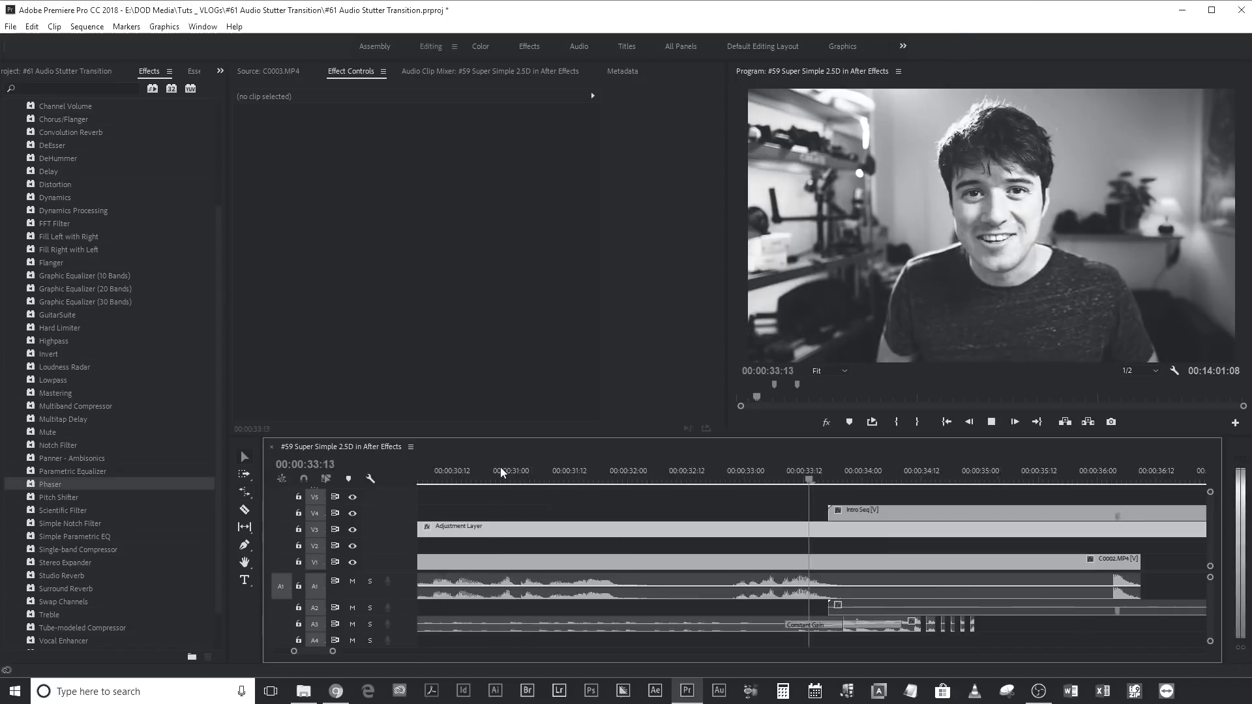